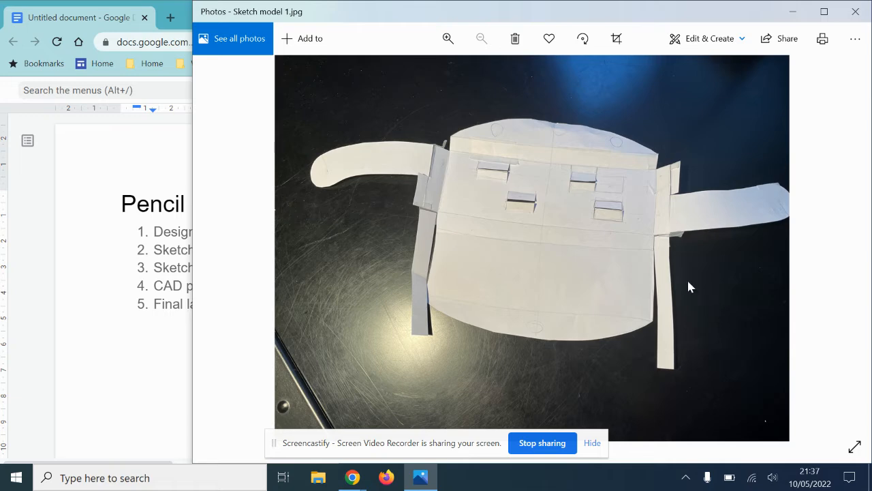
Examine the Sketch model 1 photo in full screen, and rotate it through a complete turn in the normal view.
click(854, 446)
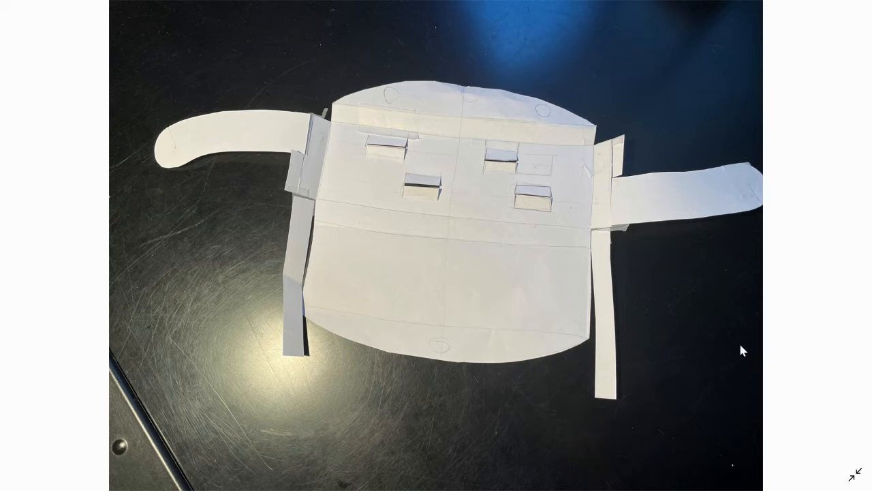
click(855, 474)
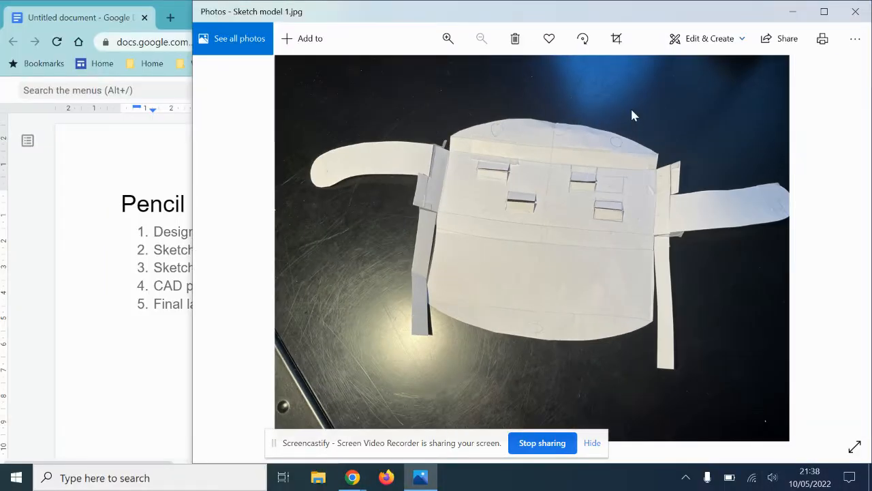
click(583, 39)
click(582, 39)
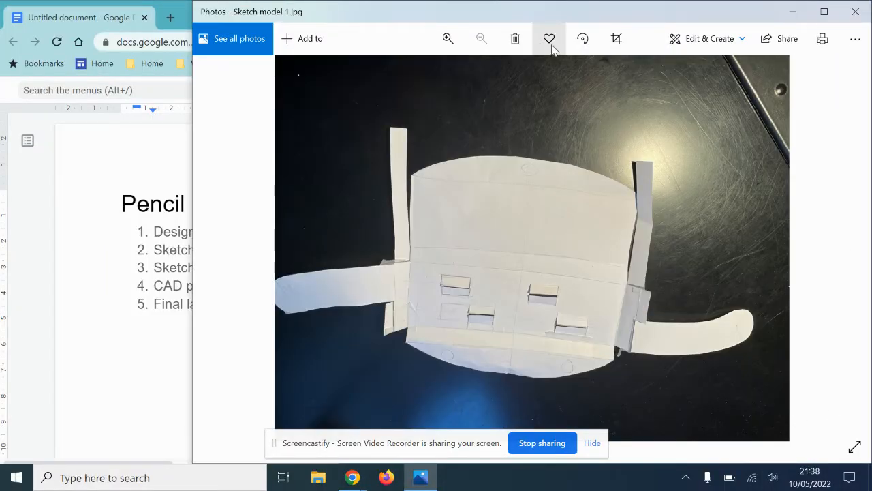
click(582, 39)
click(582, 39)
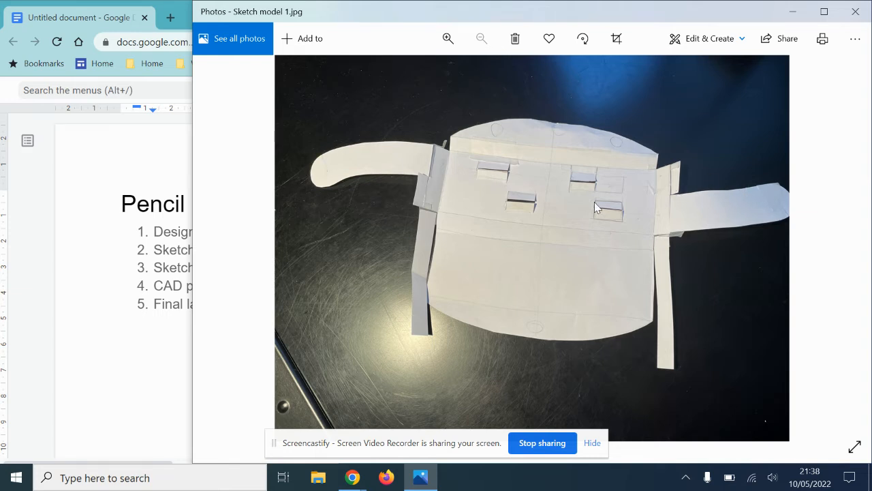
Look through the Sketch model 2, 3 and 4 photos, and minimise the photo viewer.
click(854, 250)
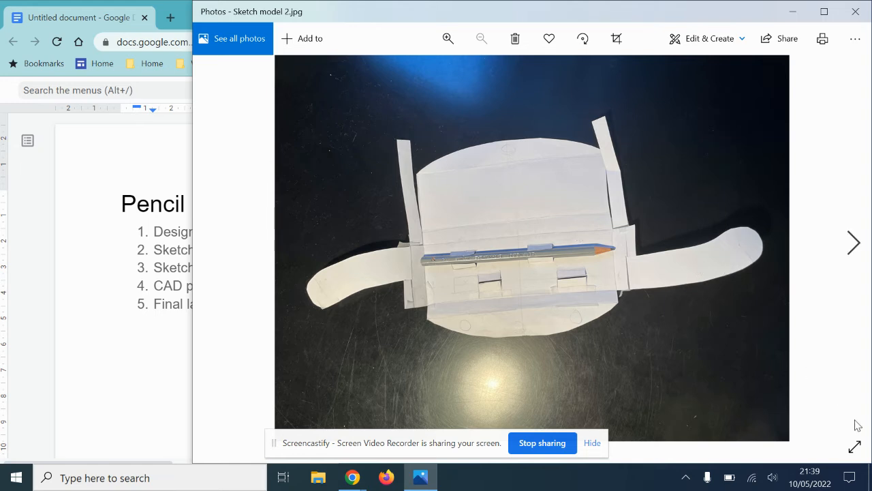
click(852, 245)
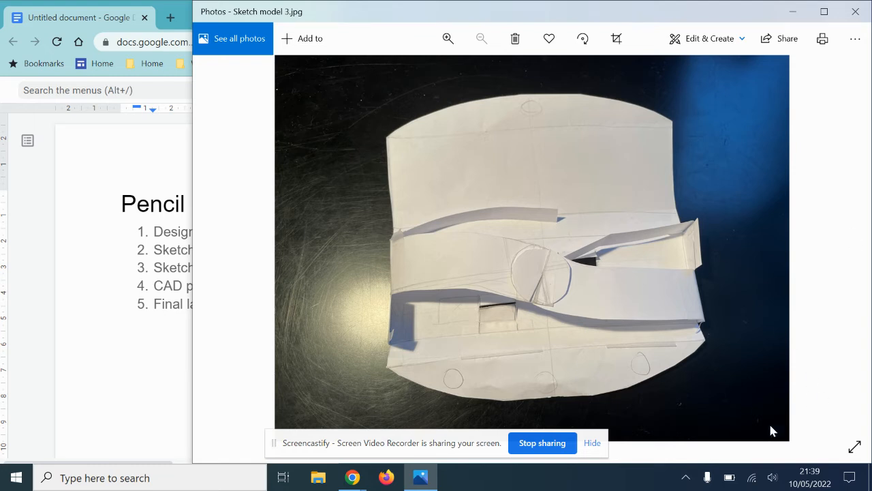
click(854, 245)
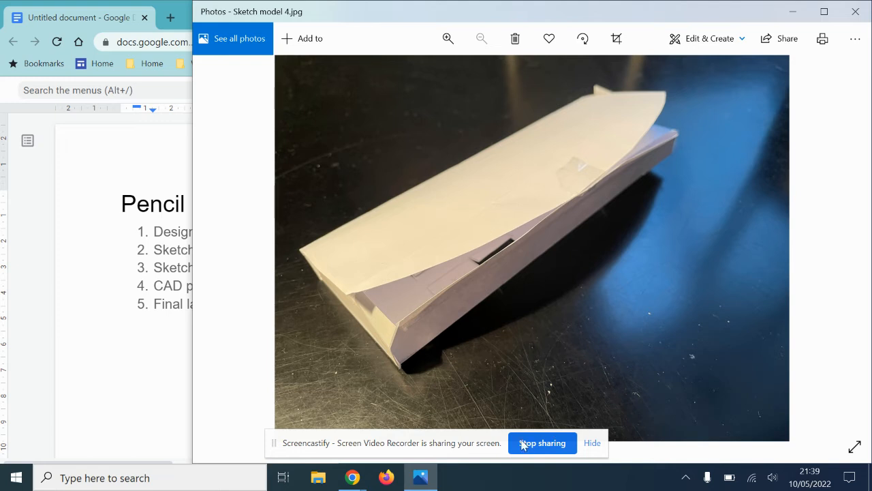
click(793, 12)
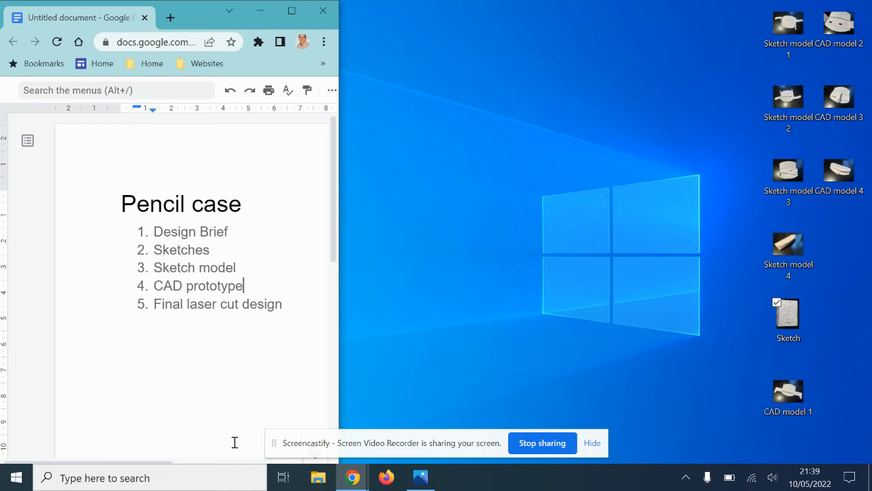
Search the computer for V3 and open TechSoft Design V3.
click(93, 478)
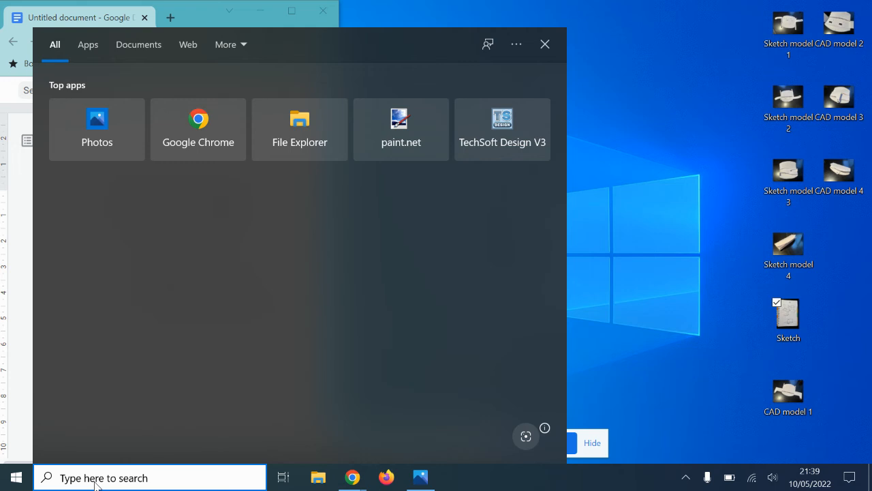
text(V3)
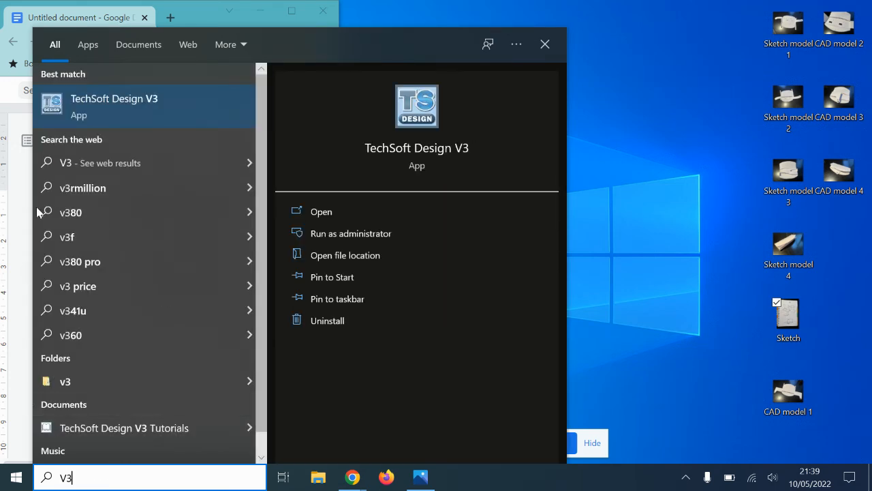
click(96, 109)
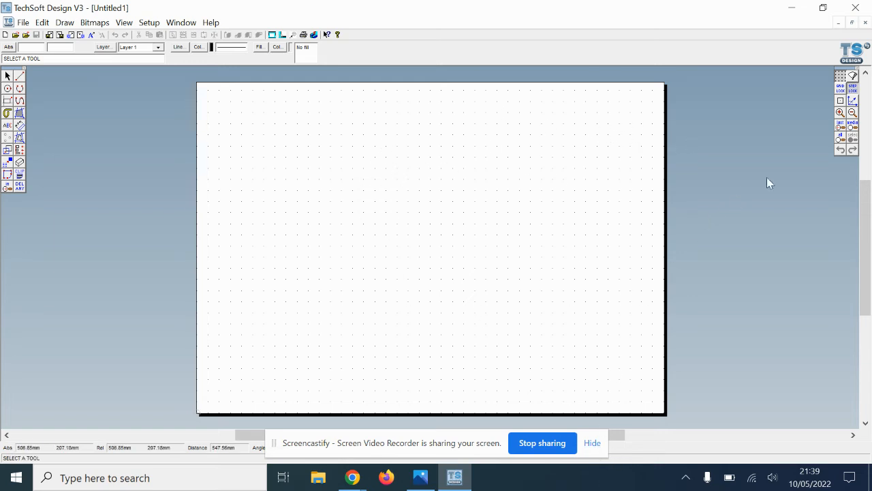
click(20, 101)
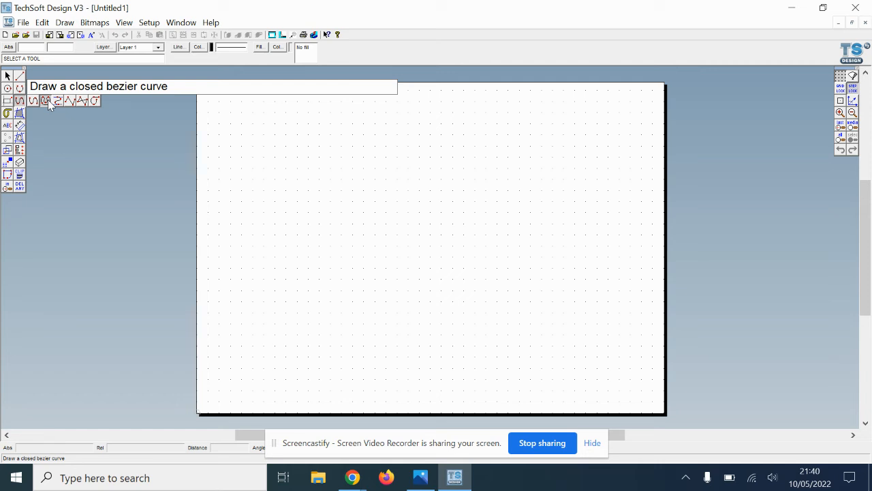
click(46, 101)
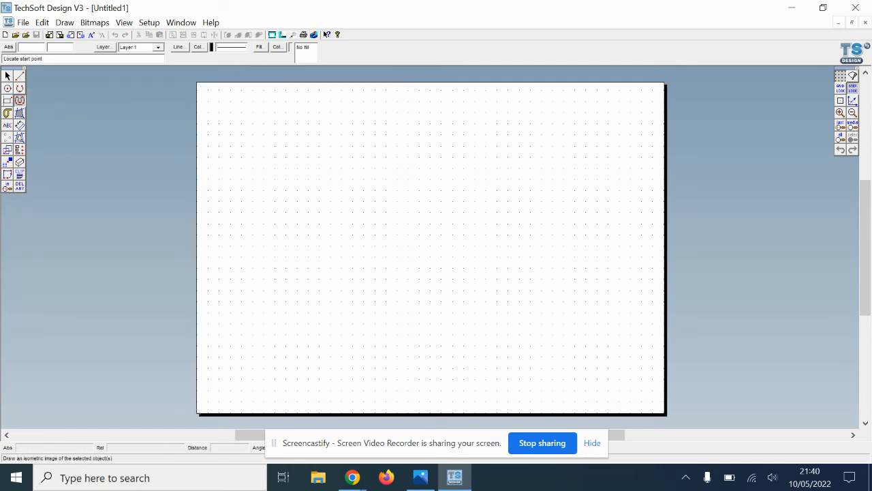
click(8, 151)
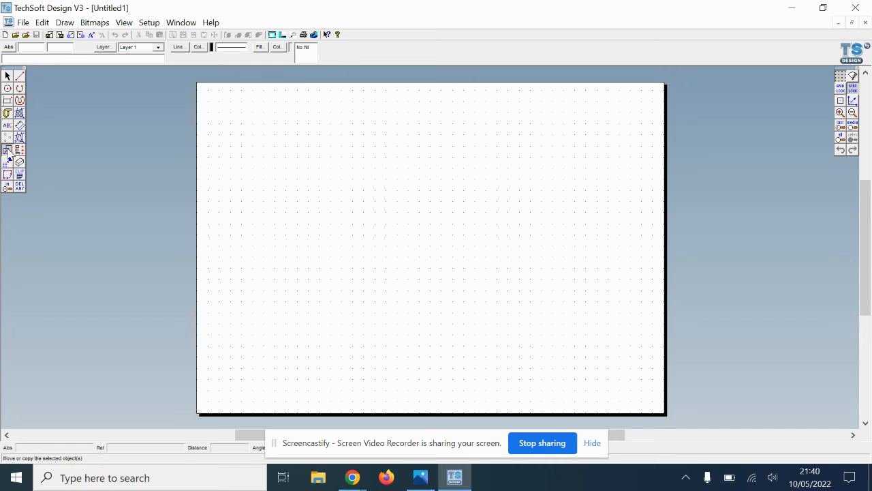
drag(10, 159, 32, 151)
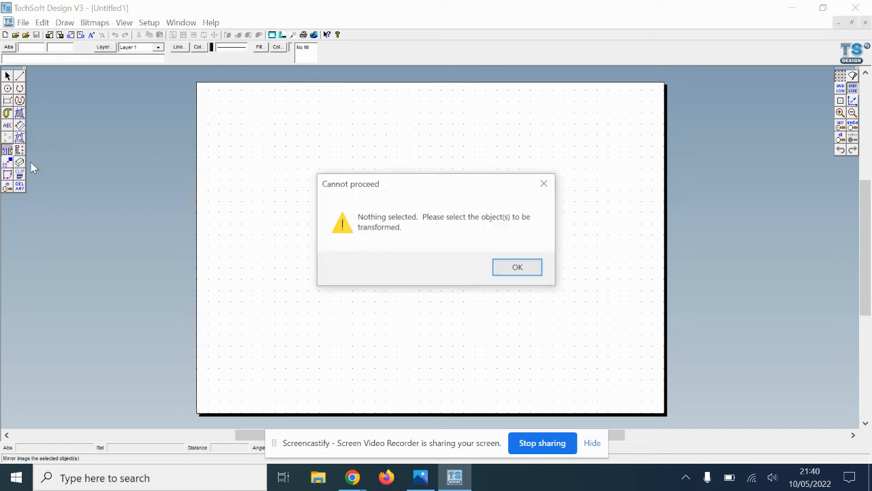
click(518, 268)
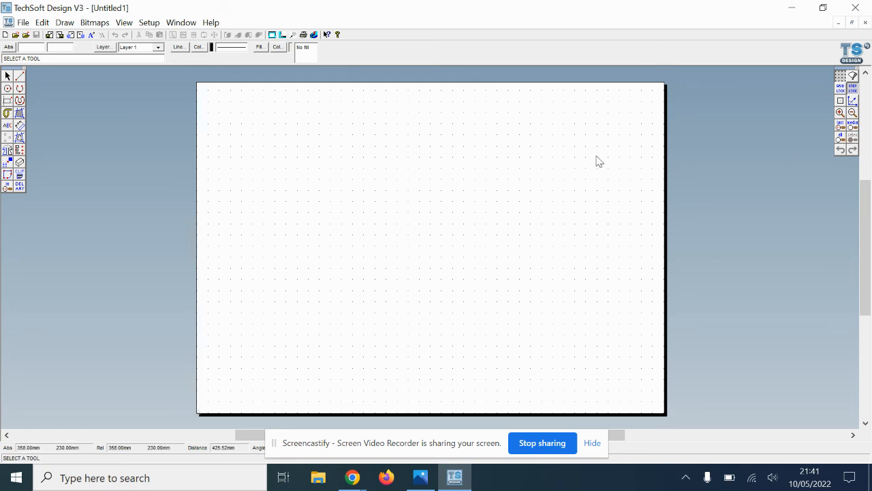
scroll(545, 212, down, 1)
scroll(545, 214, down, 2)
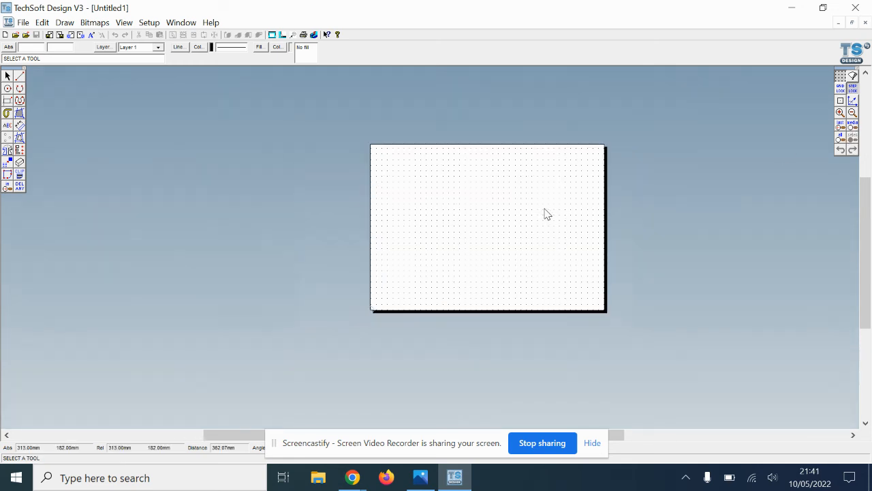
click(853, 137)
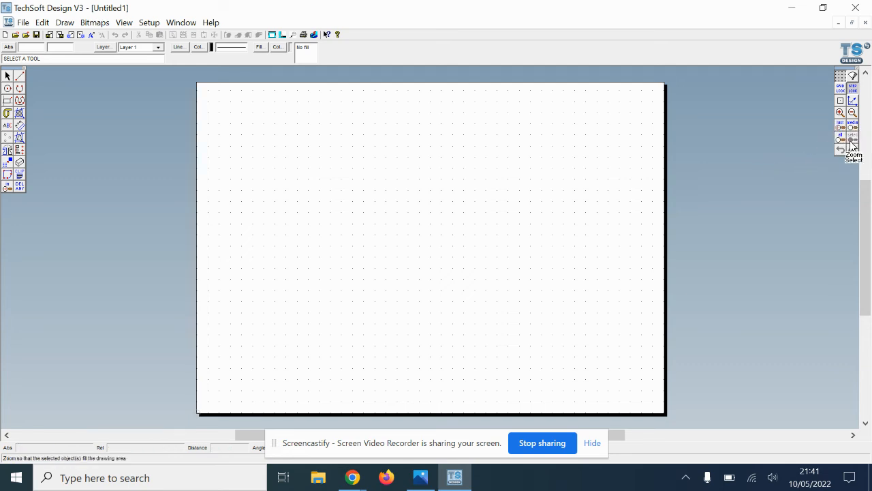
Set the drawing grid's X and Y spacing to 5 mm.
right_click(850, 91)
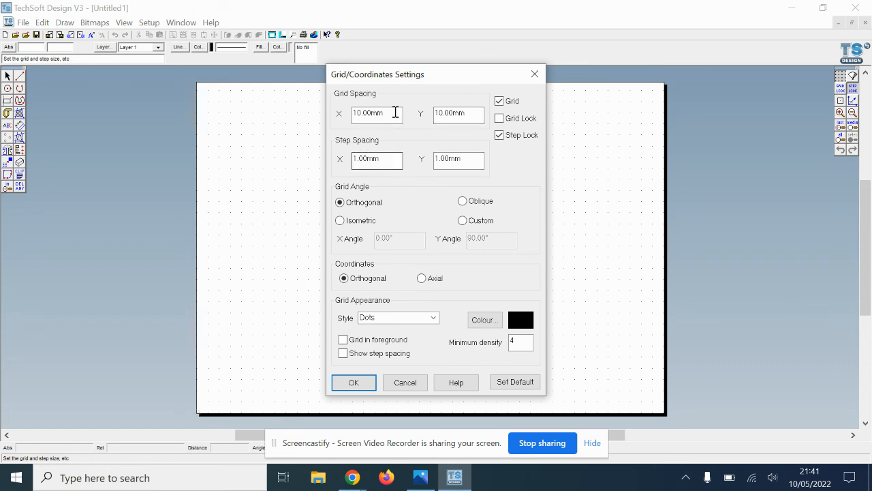
drag(391, 112, 351, 114)
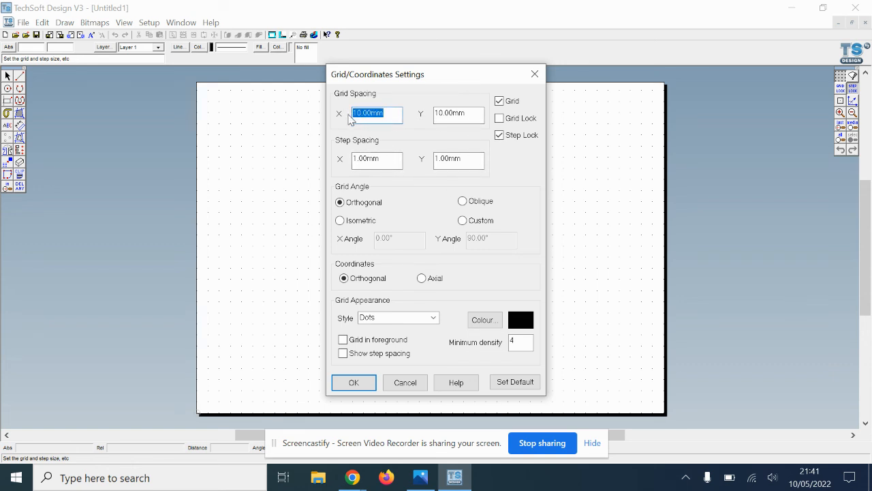
text(5)
drag(482, 115, 430, 114)
text(5)
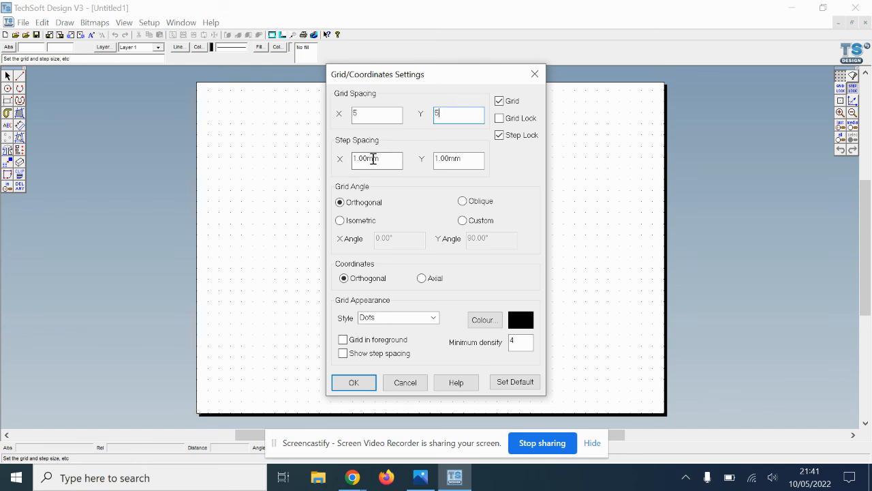
Set the grid style to Lines with a cyan colour and apply the grid settings.
click(424, 319)
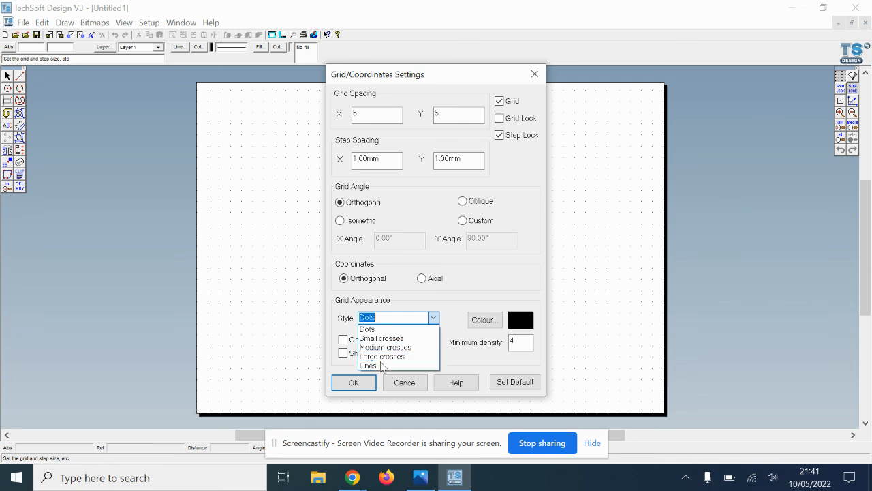
click(382, 365)
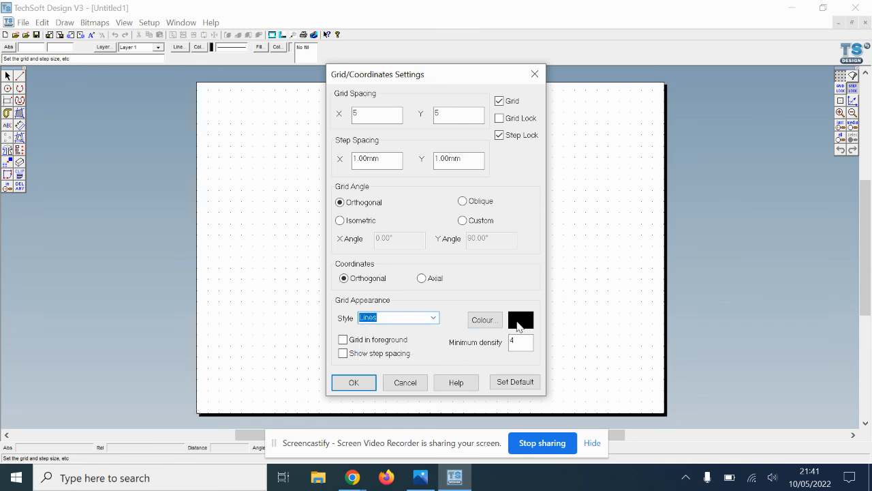
click(486, 320)
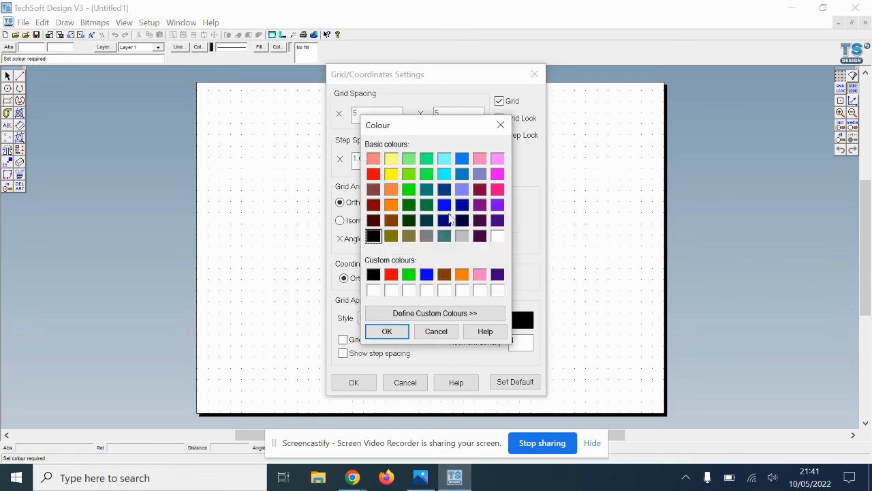
click(444, 174)
click(387, 331)
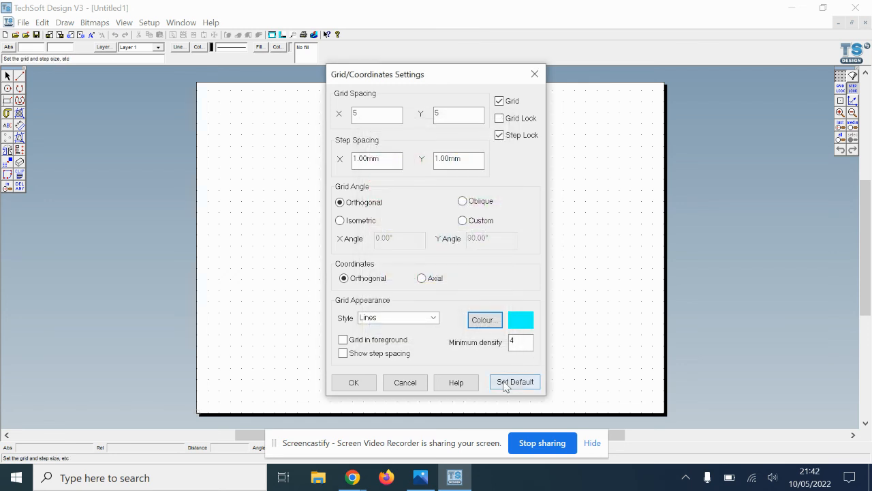
click(362, 384)
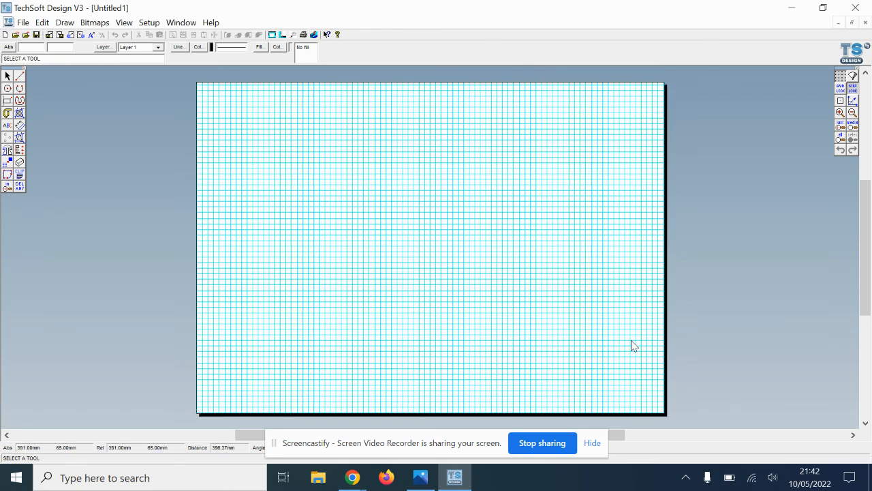